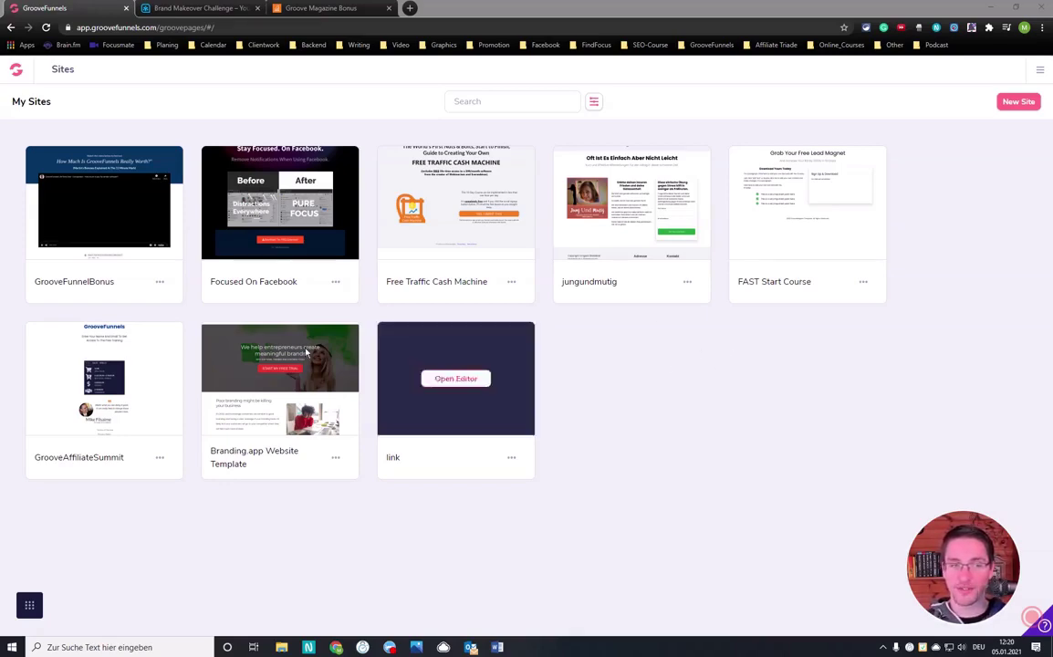
# Open the GrooveAffiliateSummit site in the editor and examine its headline, sign-up form and earnings image.
pyautogui.moveTo(105, 346)
pyautogui.click(105, 379)
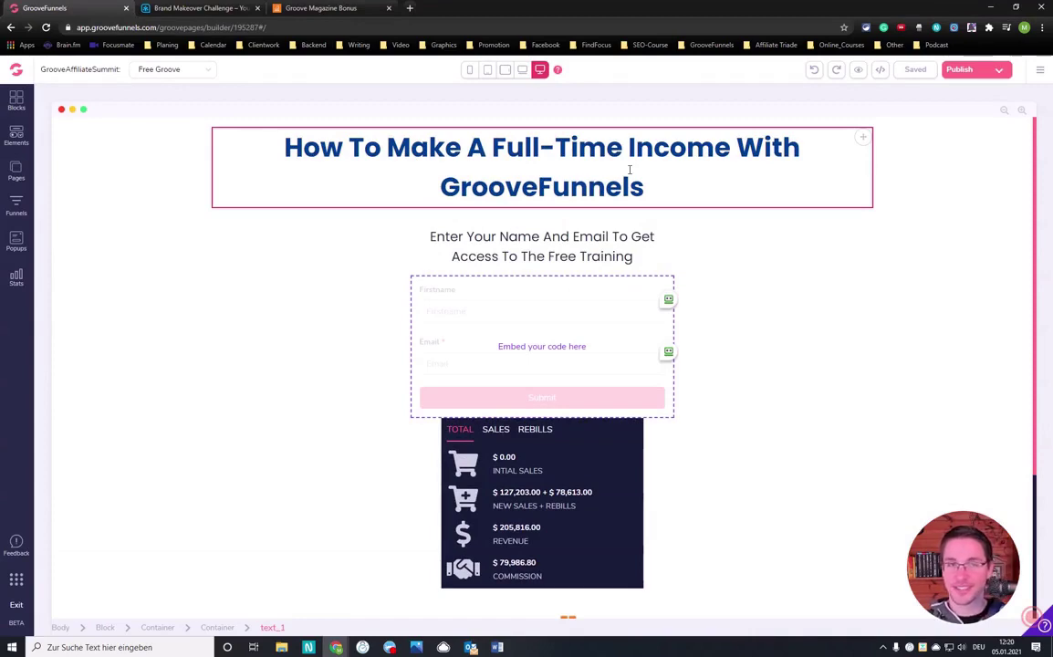
pyautogui.click(558, 254)
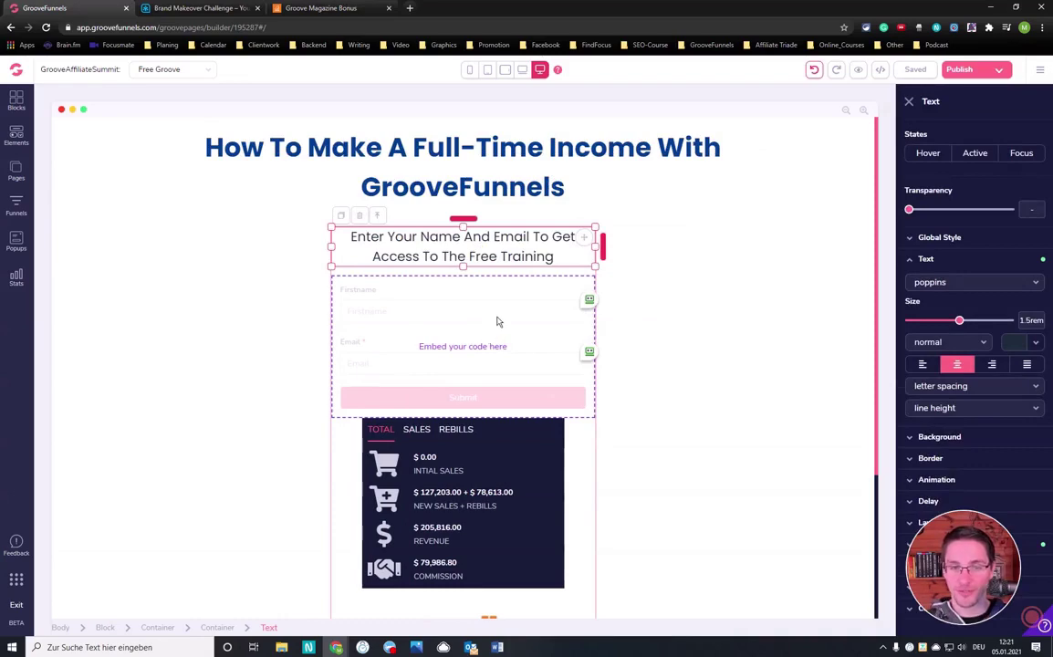
pyautogui.scroll(-2, 497, 321)
pyautogui.scroll(1, 507, 224)
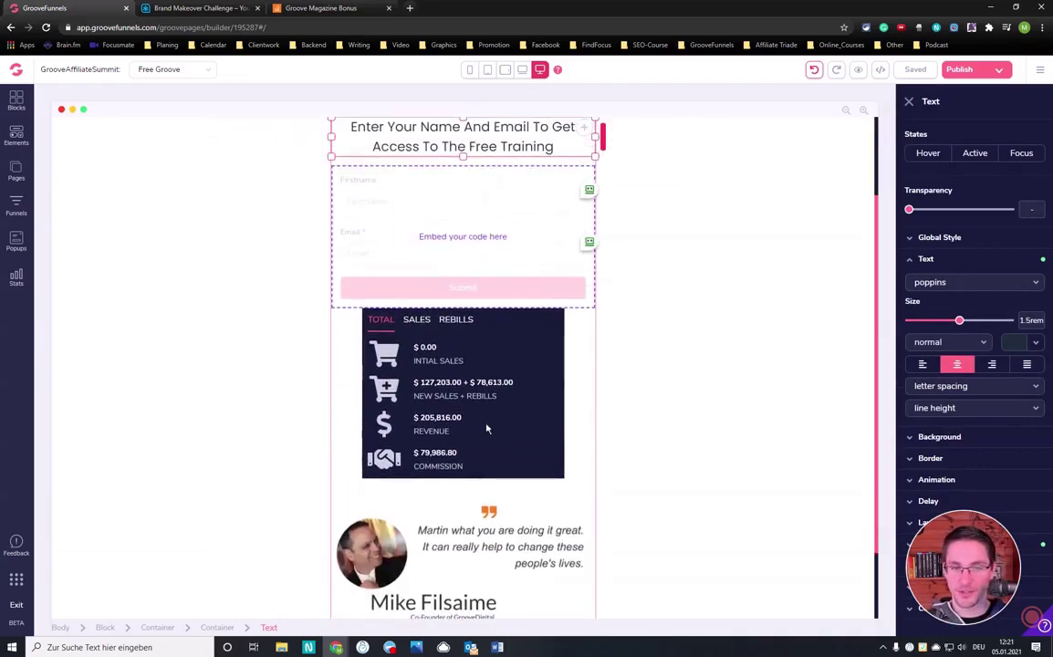
pyautogui.click(437, 367)
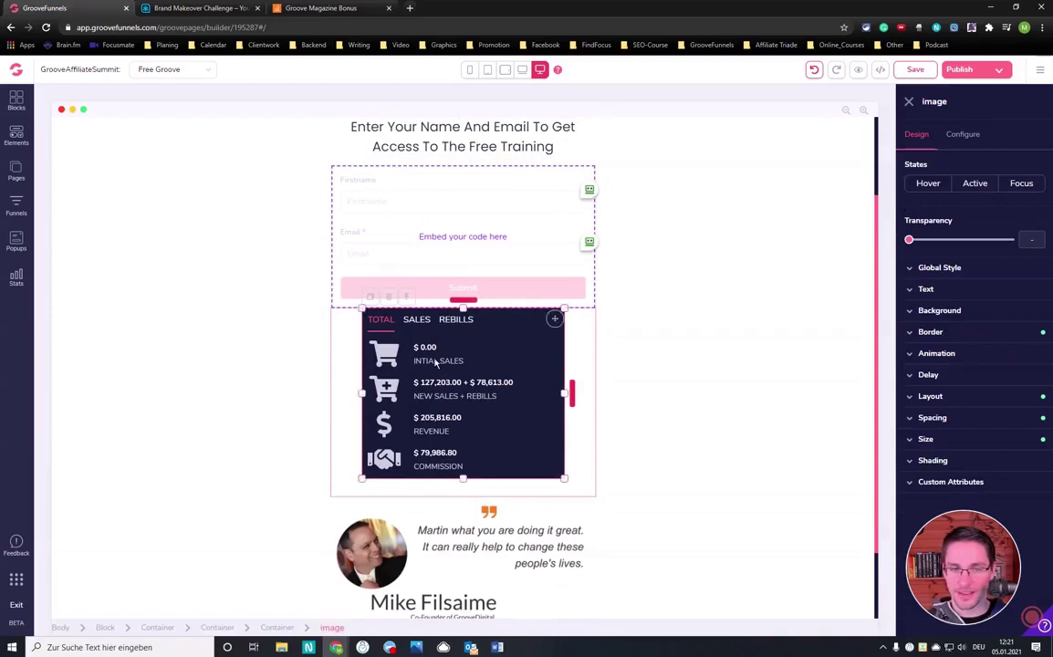
pyautogui.scroll(-1, 462, 346)
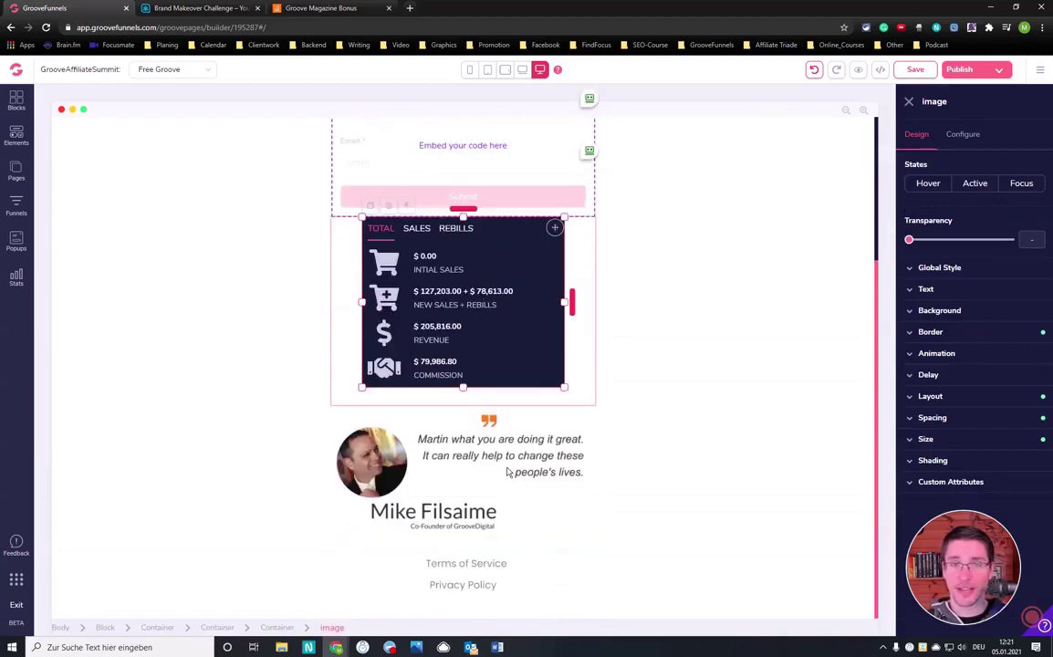
pyautogui.scroll(2, 456, 396)
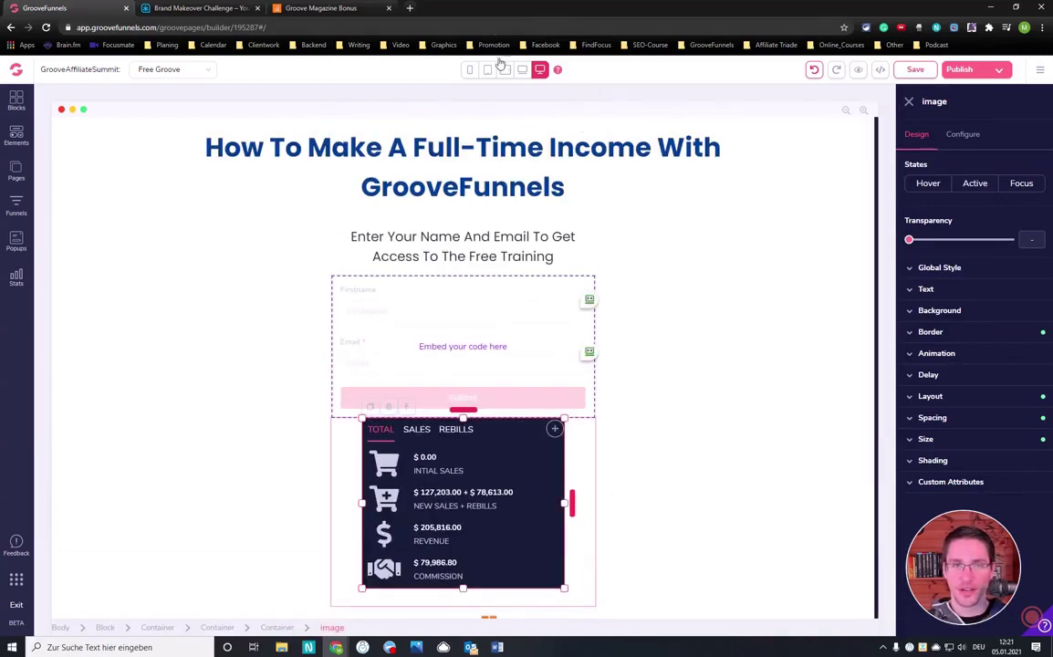
pyautogui.scroll(-2, 553, 233)
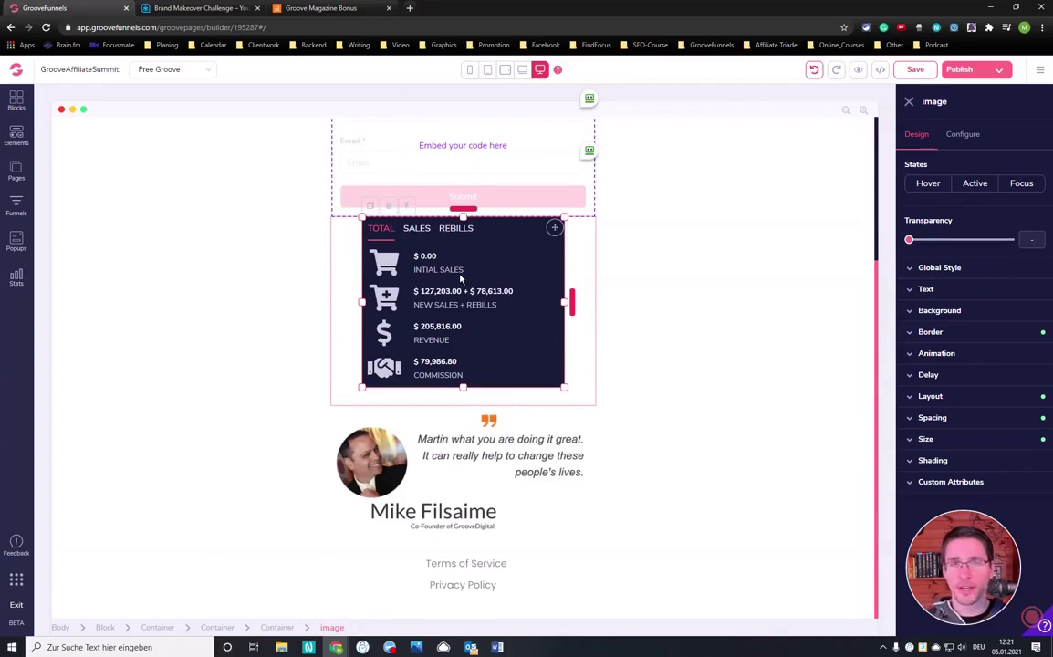
# Examine the testimonial image below the earnings image and the overall layout of the opt-in page.
pyautogui.click(567, 454)
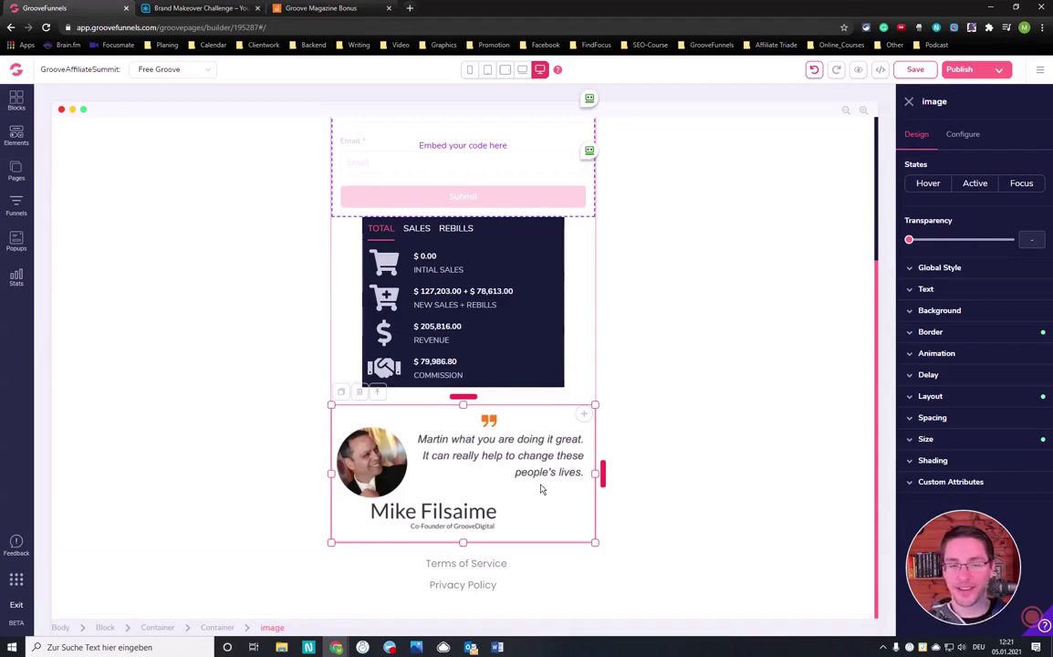
pyautogui.scroll(3, 584, 473)
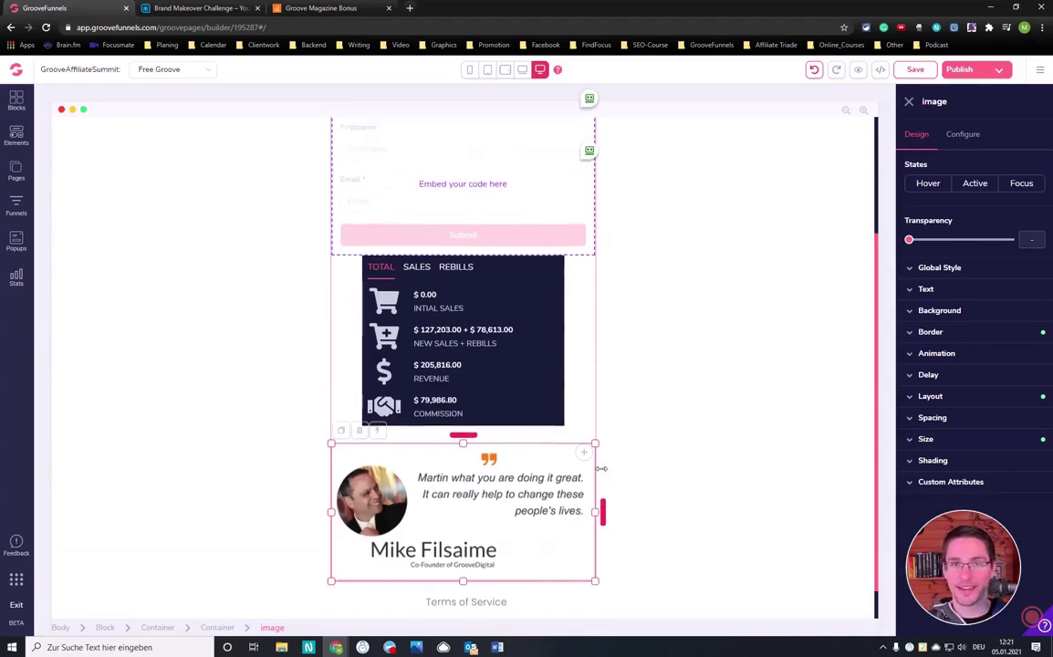
pyautogui.scroll(-3, 590, 466)
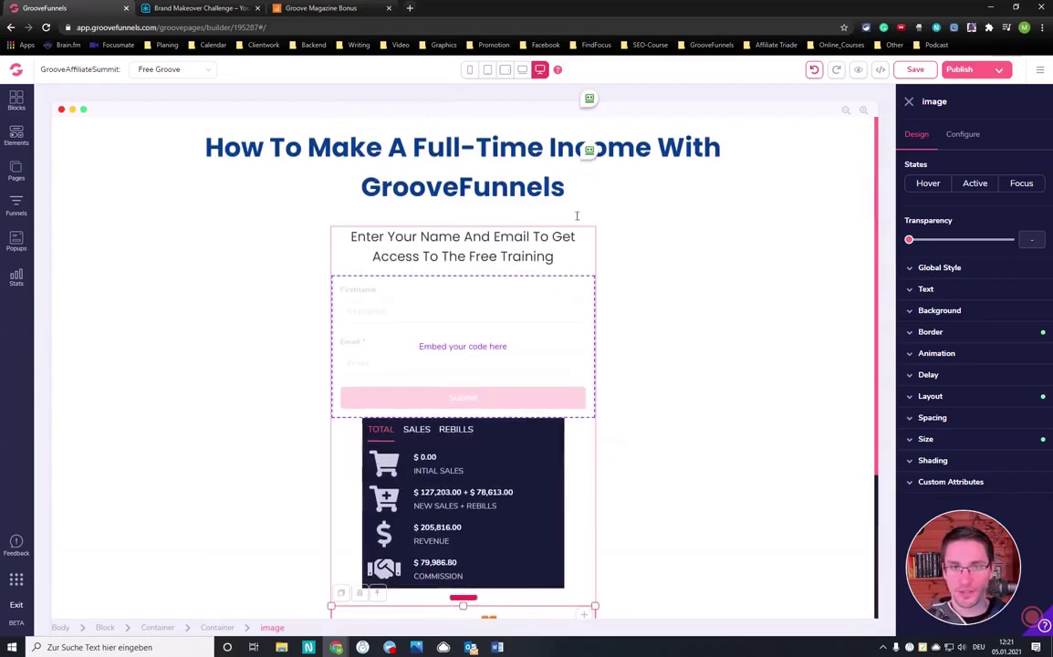
pyautogui.scroll(3, 511, 274)
pyautogui.scroll(-3, 512, 272)
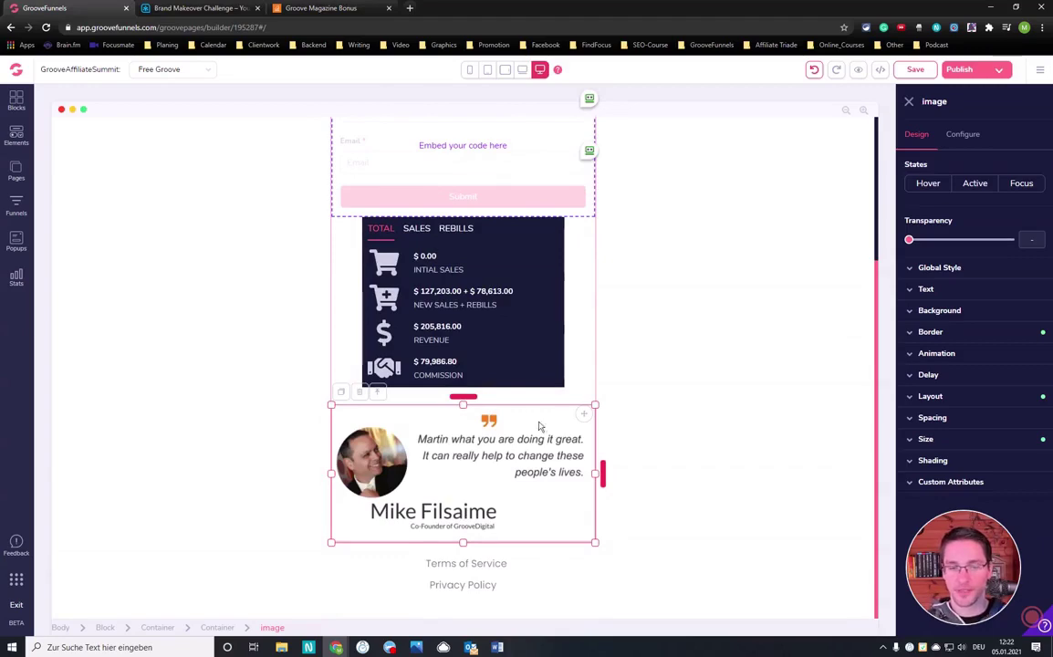
pyautogui.scroll(3, 503, 385)
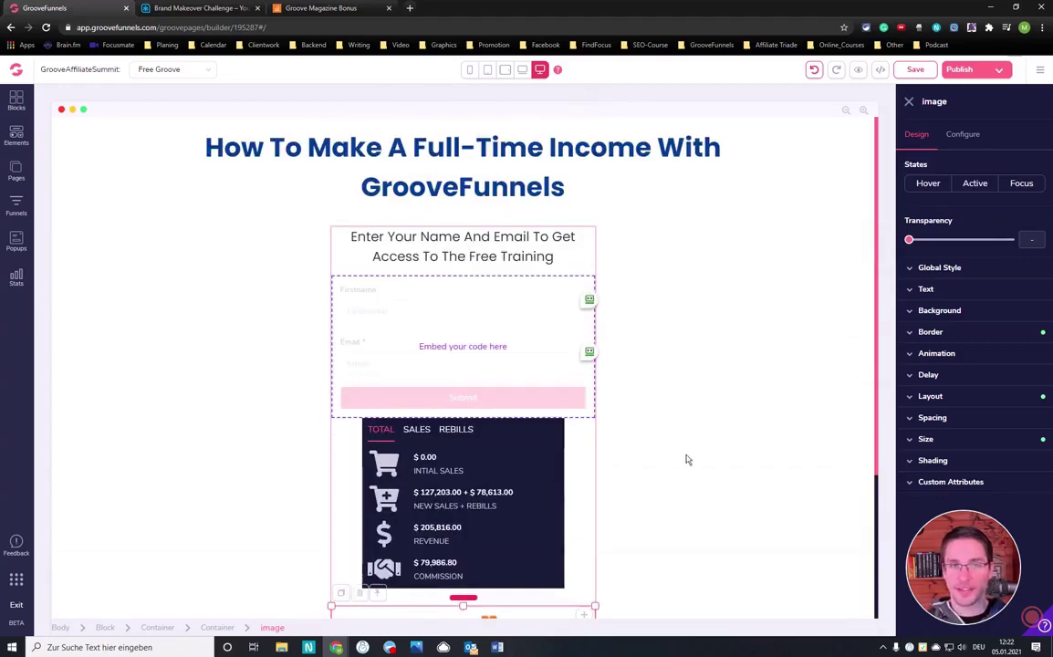
# Return to the GroovePages site list, open the Branding.app Website Template in the editor and look through its Home page.
pyautogui.click(14, 580)
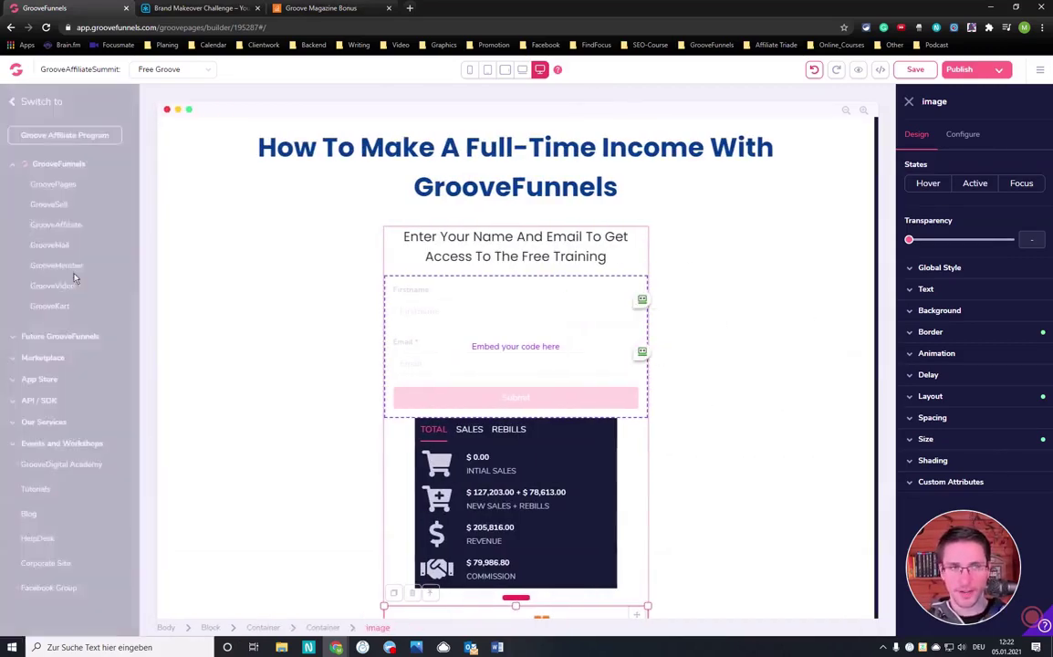
pyautogui.click(55, 184)
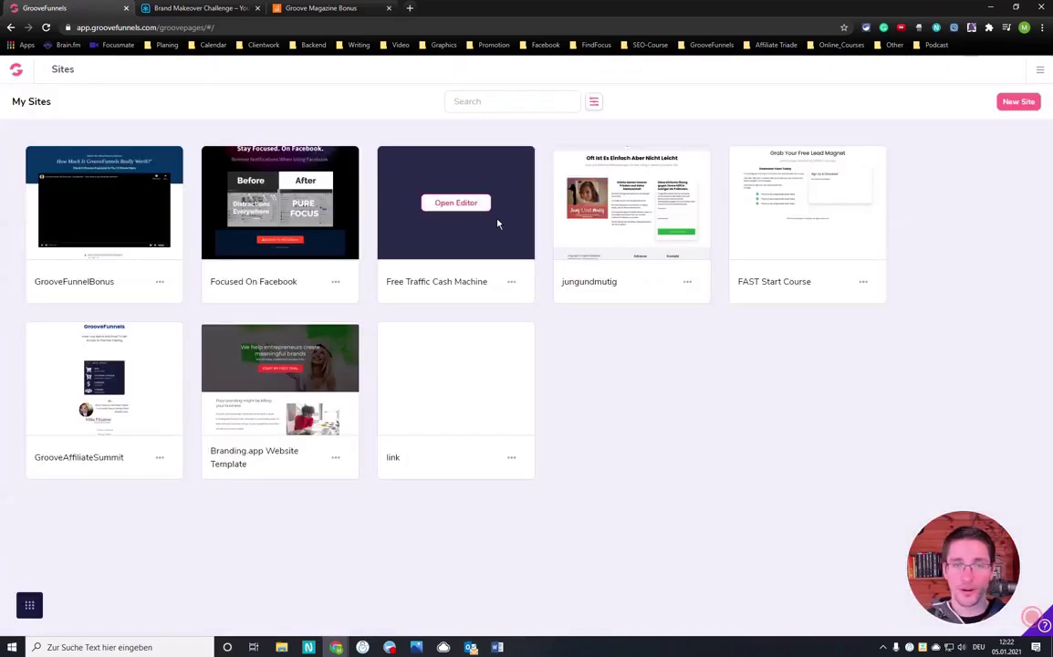
pyautogui.moveTo(282, 383)
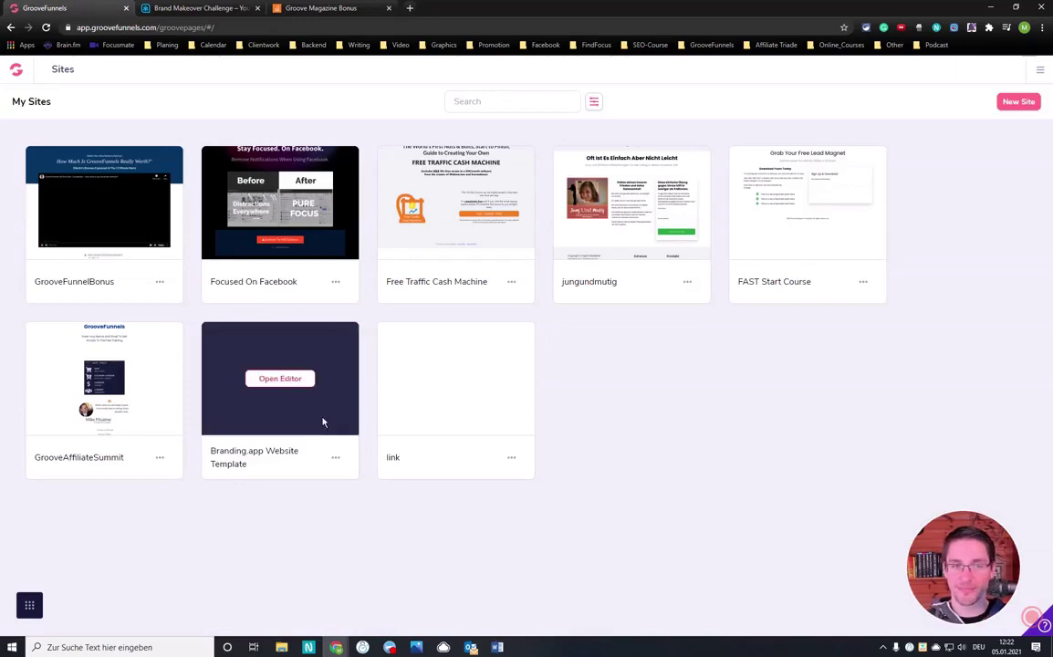
pyautogui.click(279, 380)
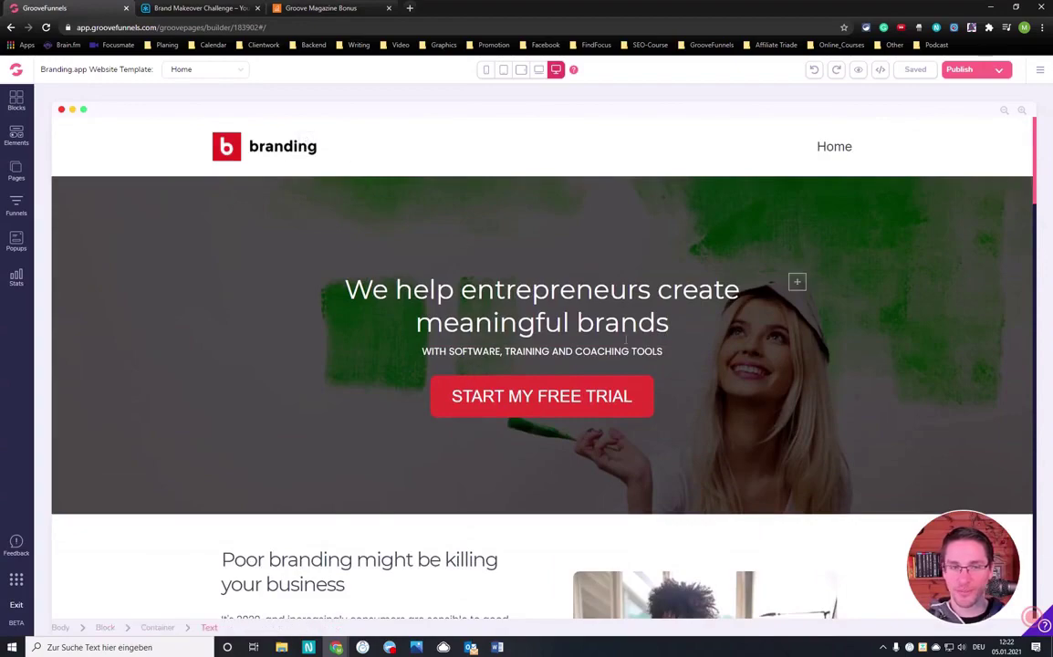
pyautogui.scroll(-3, 540, 330)
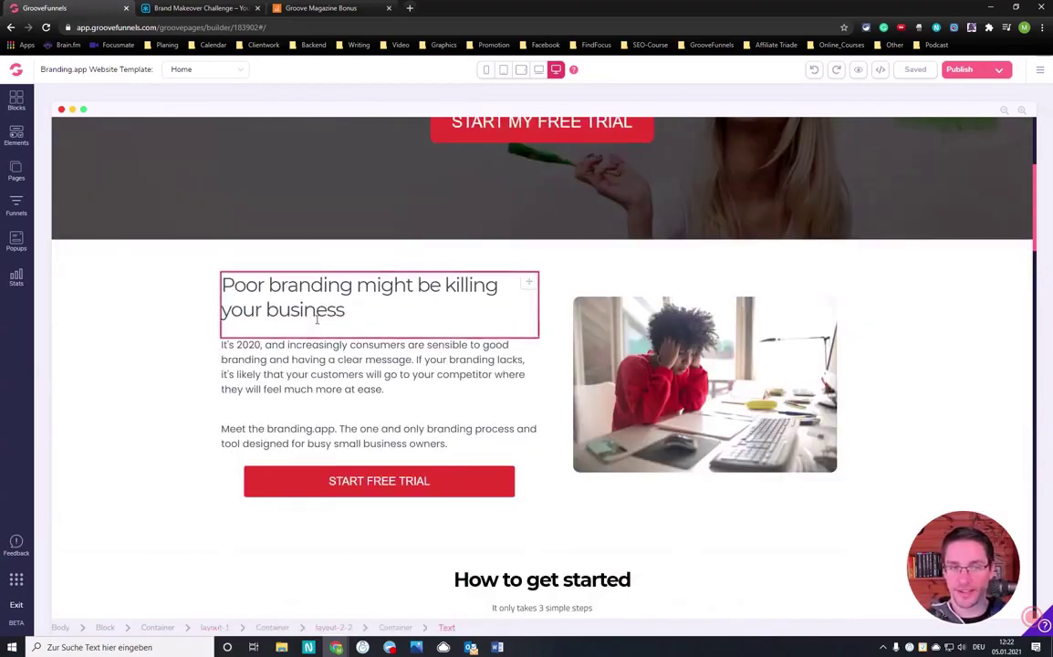
pyautogui.scroll(-6, 593, 333)
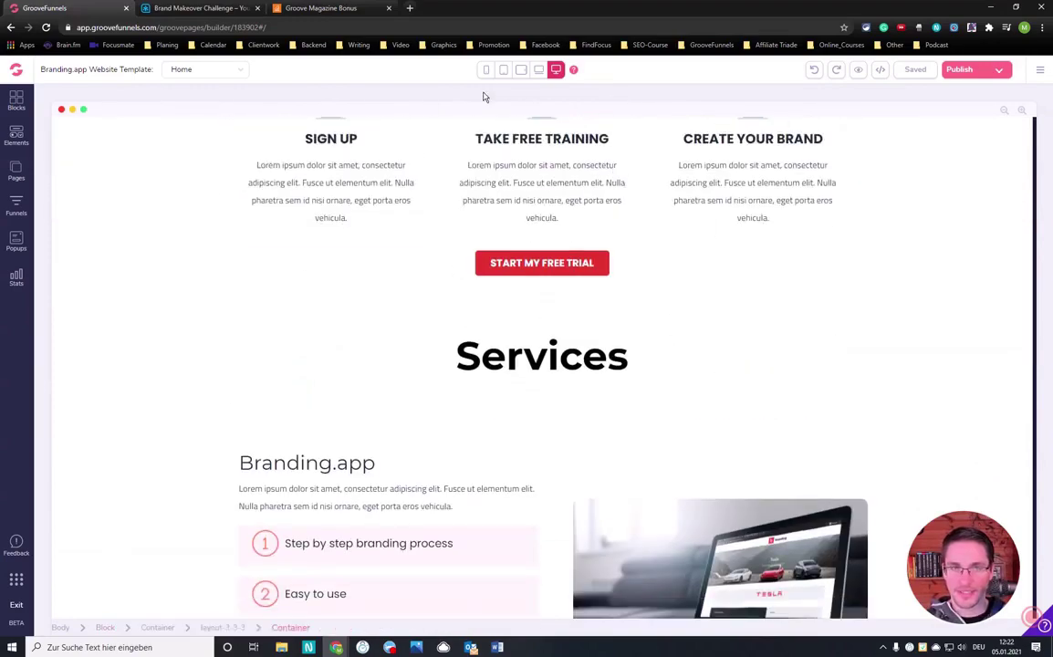
# Check the template's Home page in the mobile preview from top to bottom, and return to the desktop view.
pyautogui.click(485, 69)
pyautogui.scroll(-15, 541, 274)
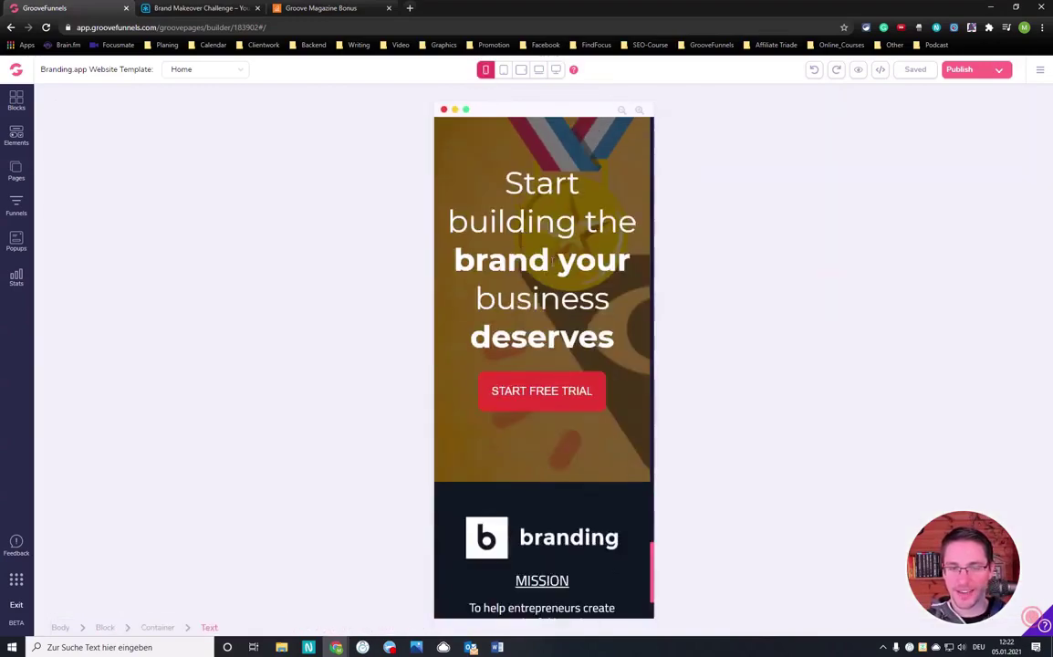
pyautogui.scroll(-2, 551, 266)
pyautogui.scroll(2, 552, 266)
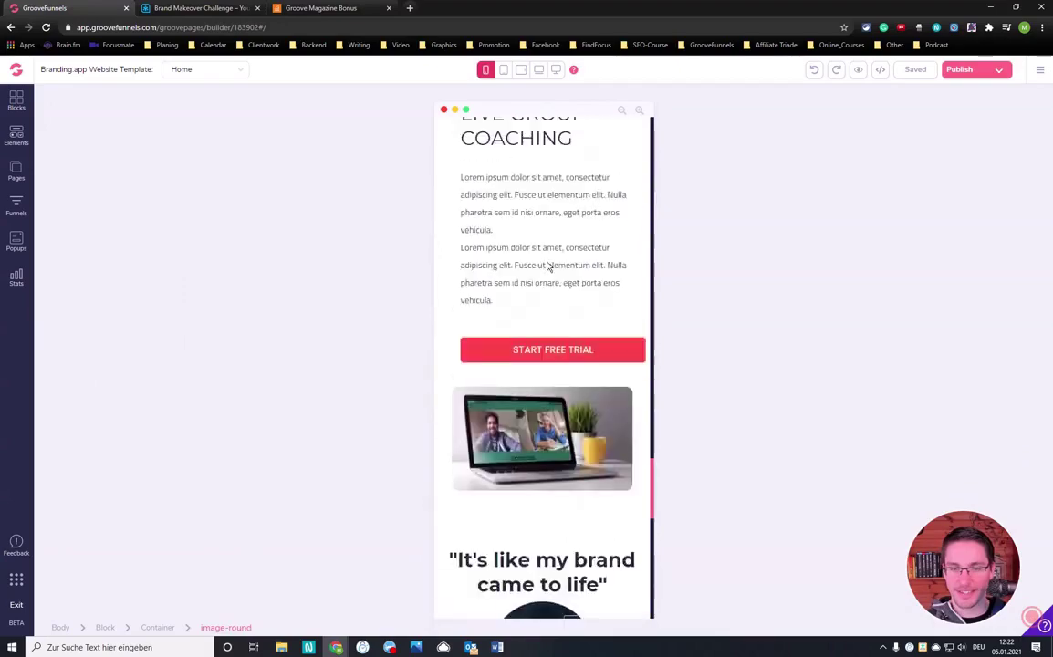
pyautogui.scroll(20, 548, 265)
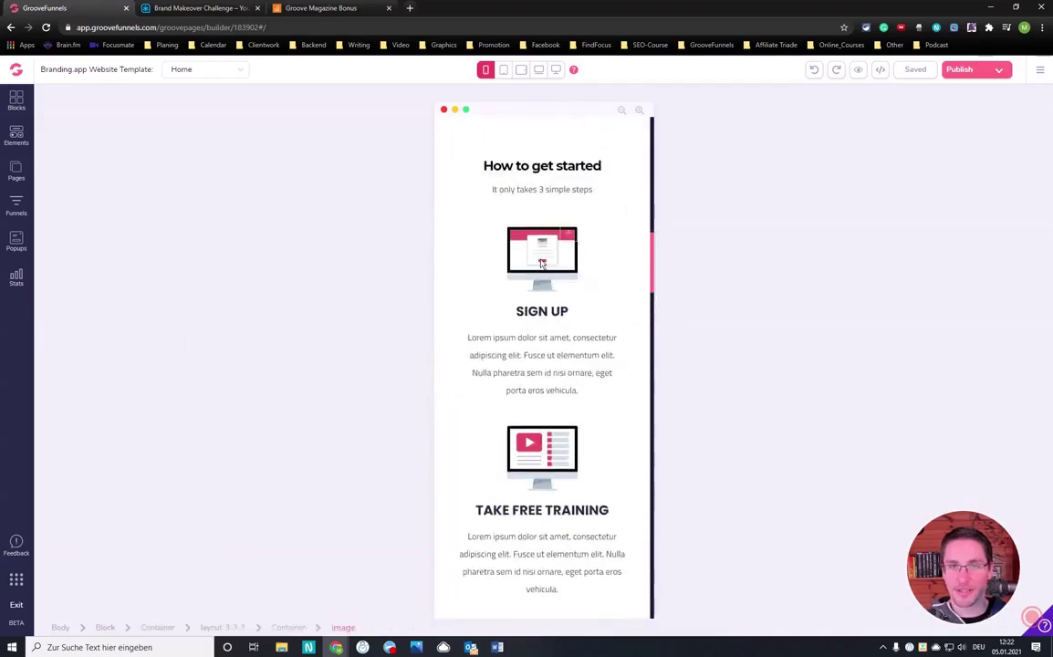
pyautogui.scroll(5, 536, 262)
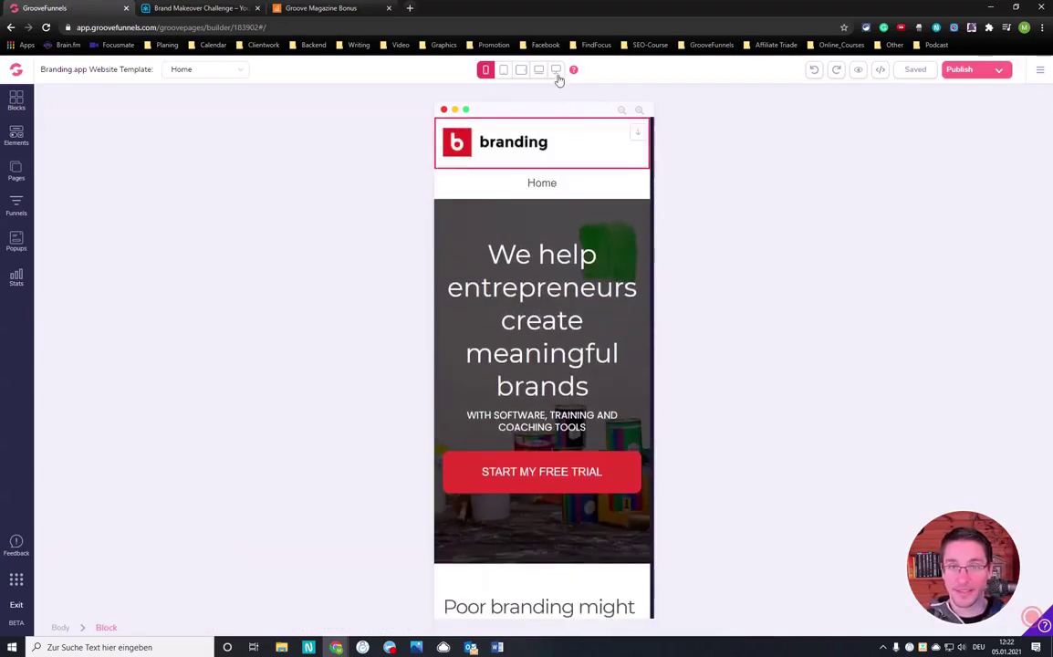
pyautogui.click(555, 69)
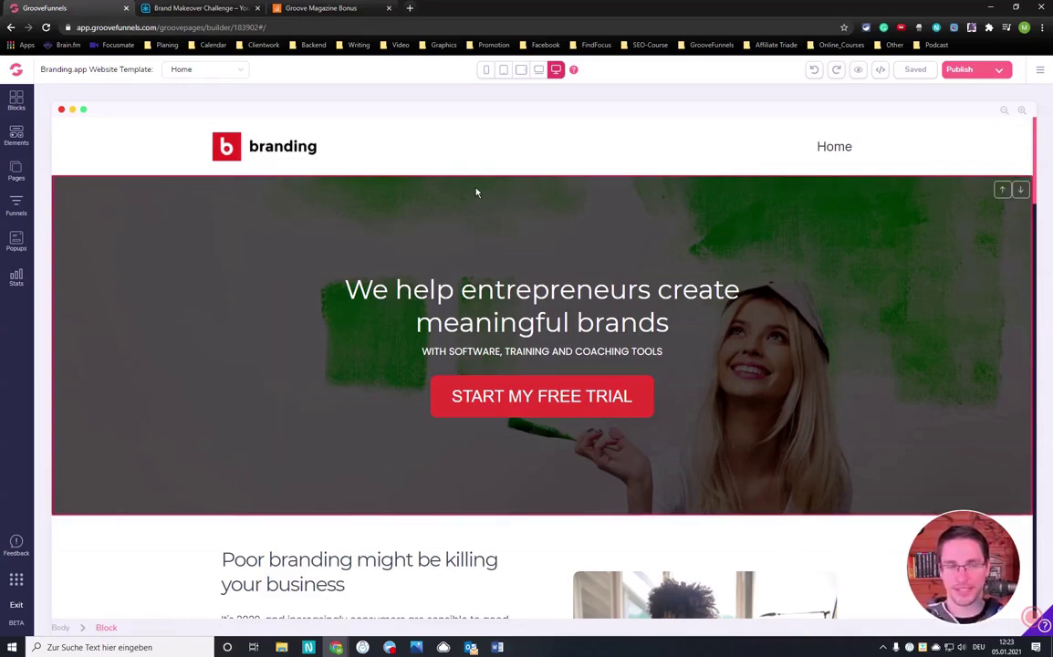
# Switch to the Groove Magazine Bonus page and review its sections down to the footer.
pyautogui.click(351, 9)
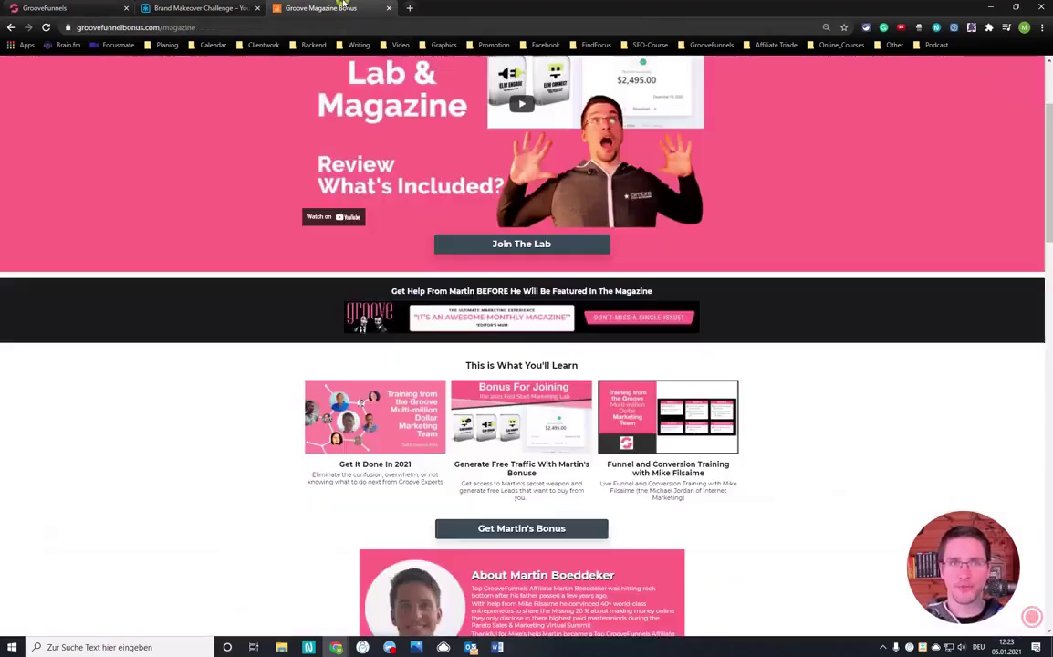
pyautogui.scroll(3, 588, 215)
pyautogui.scroll(-15, 584, 213)
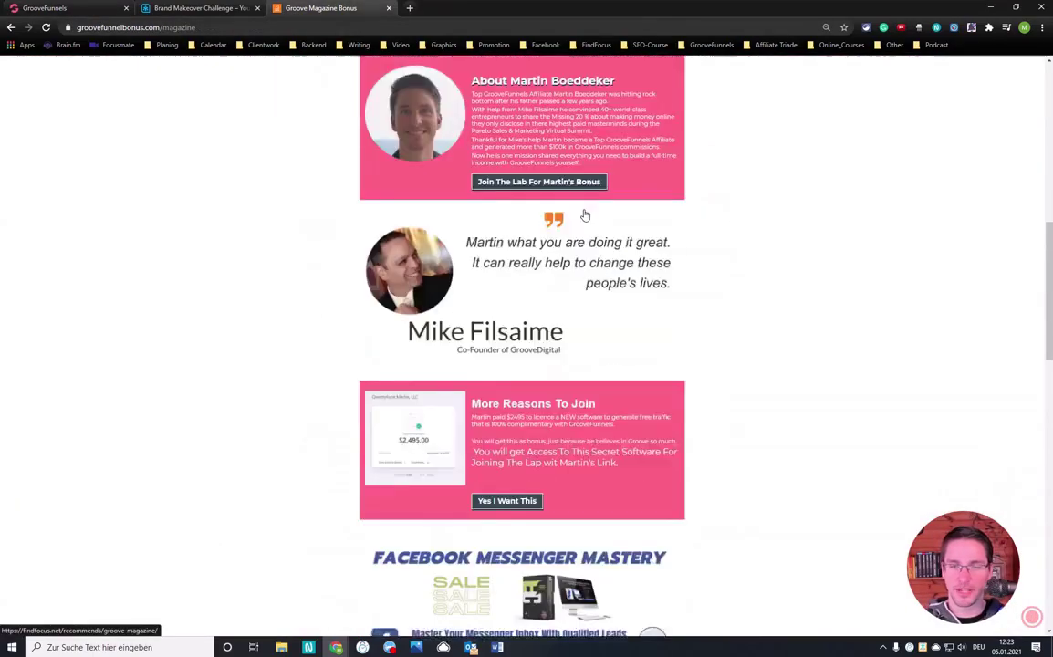
pyautogui.scroll(-10, 583, 213)
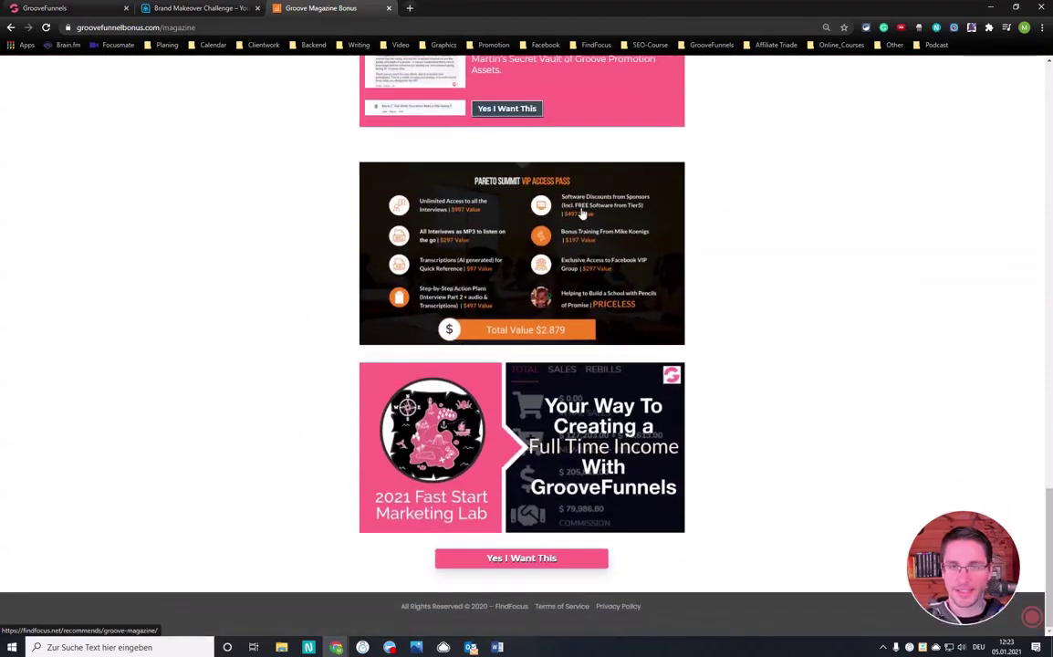
pyautogui.scroll(5, 583, 212)
pyautogui.click(410, 8)
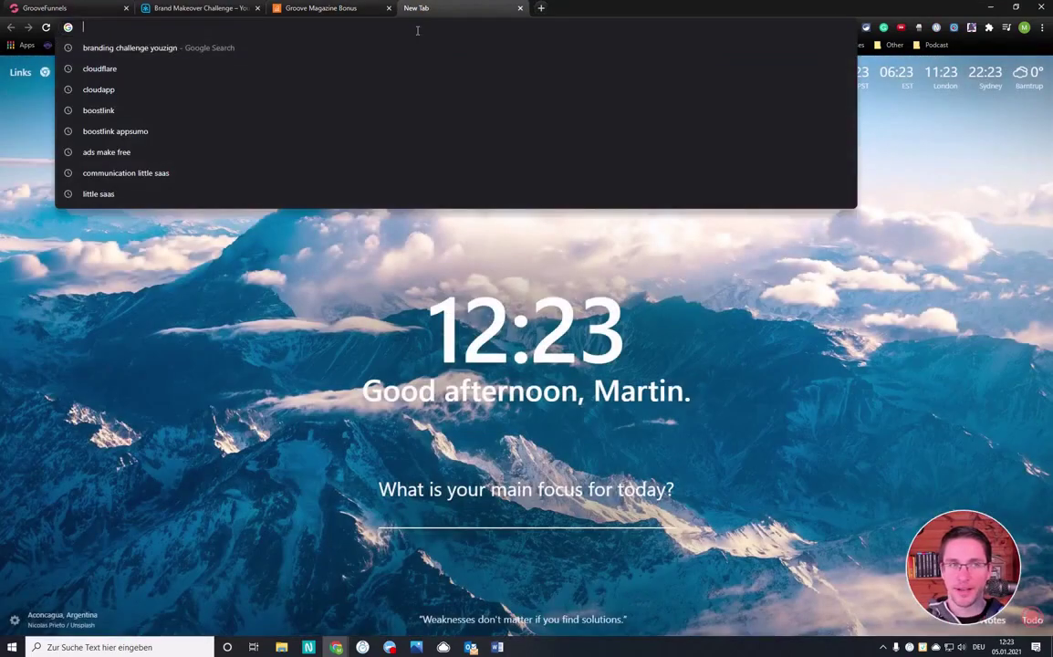
pyautogui.click(339, 7)
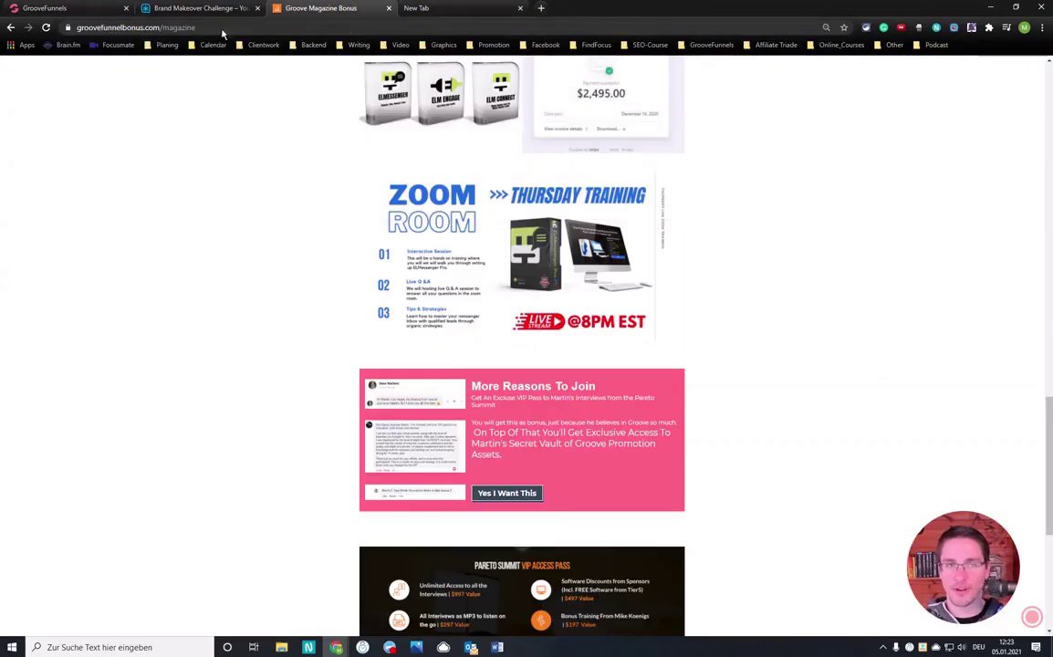
# View the Brand Makeover Challenge page, and return to the top of the Groove Magazine Bonus page.
pyautogui.click(166, 7)
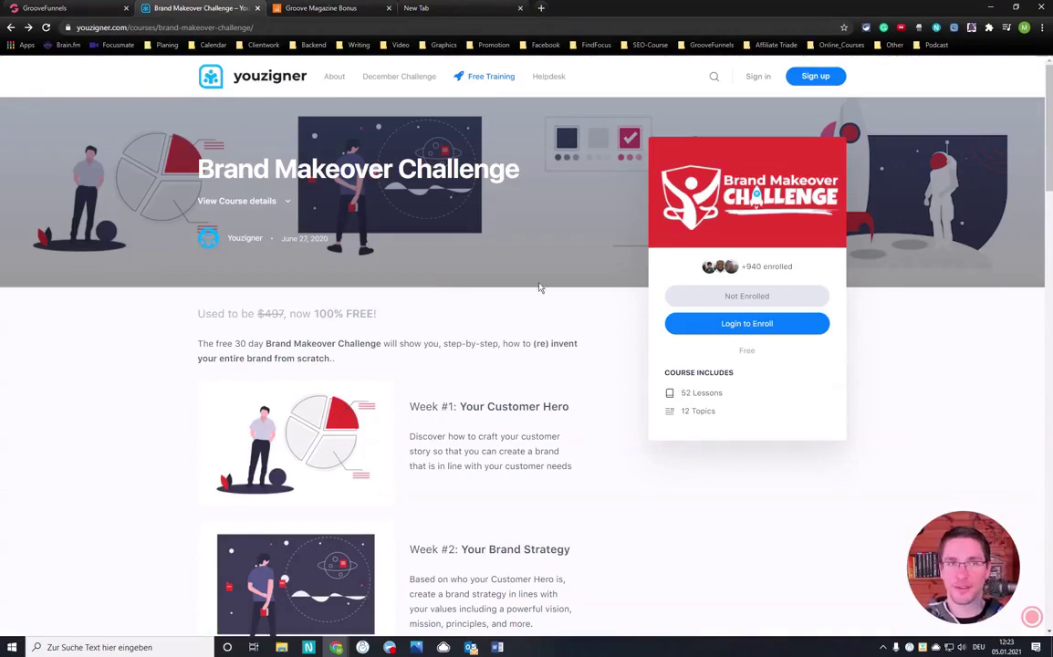
pyautogui.hotkey('ctrl', 'Tab')
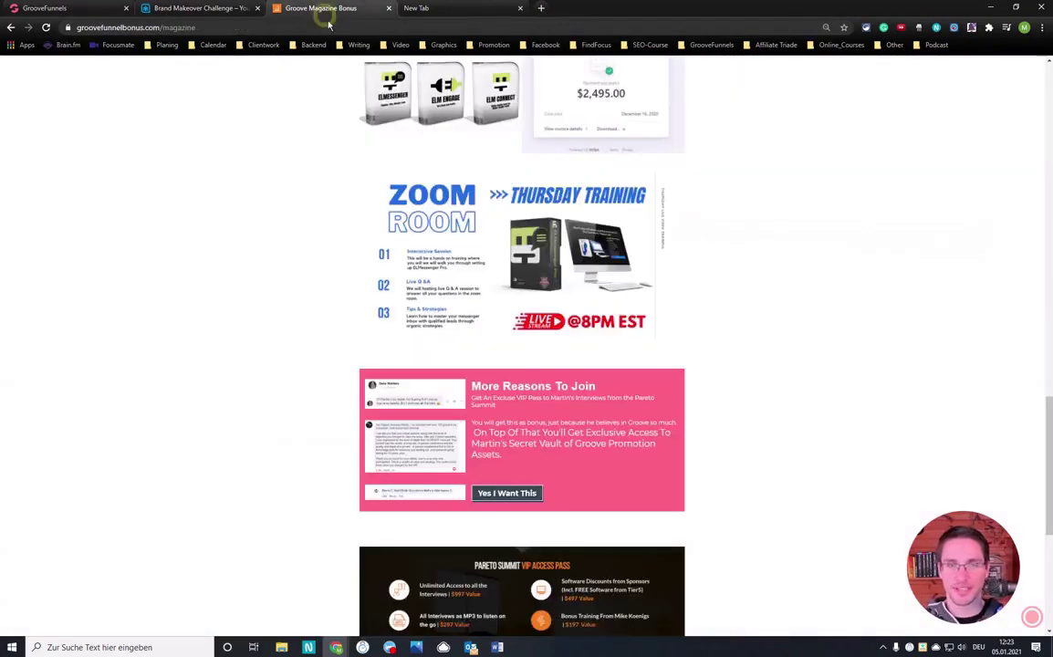
pyautogui.scroll(-5, 473, 272)
pyautogui.scroll(15, 473, 273)
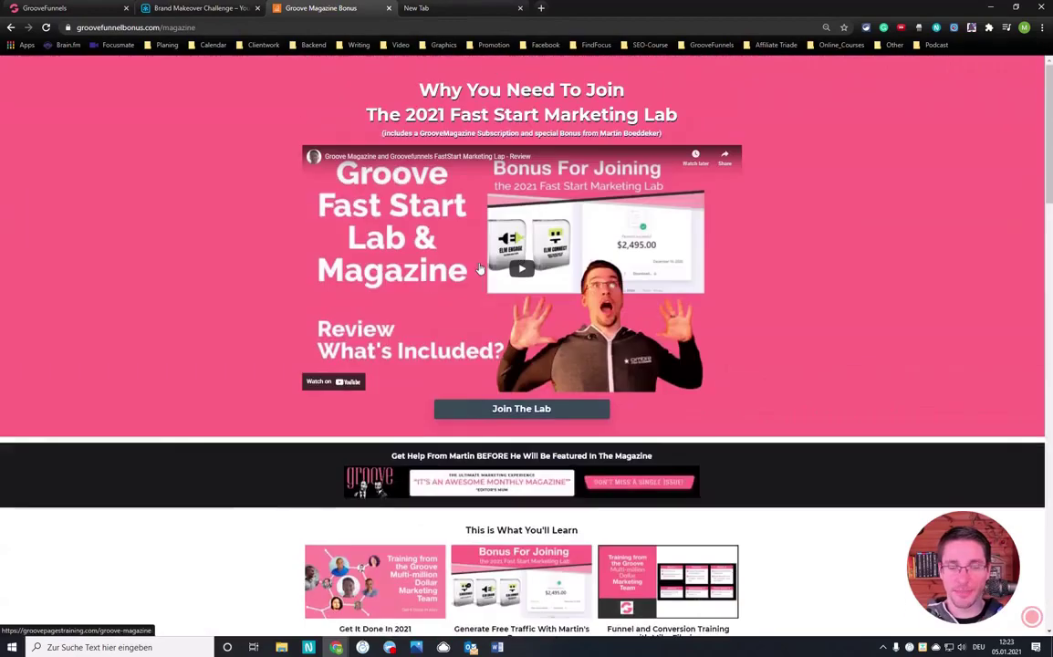
# Compare the branding template with the Brand Makeover Challenge and Groove Magazine Bonus pages, ending in the GrooveFunnels editor.
pyautogui.click(64, 7)
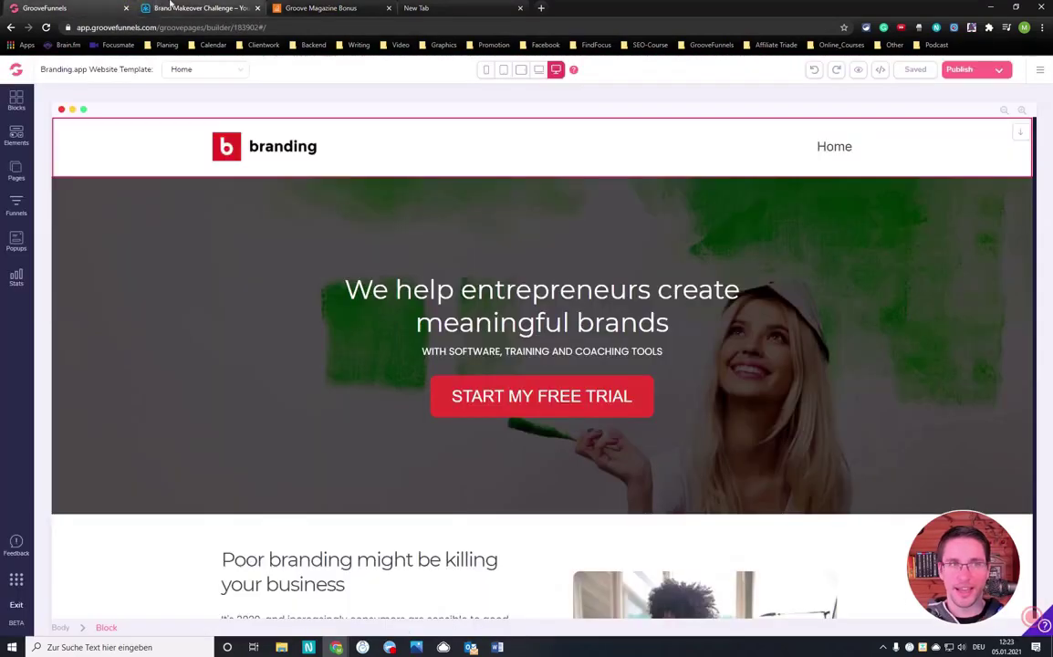
pyautogui.click(181, 6)
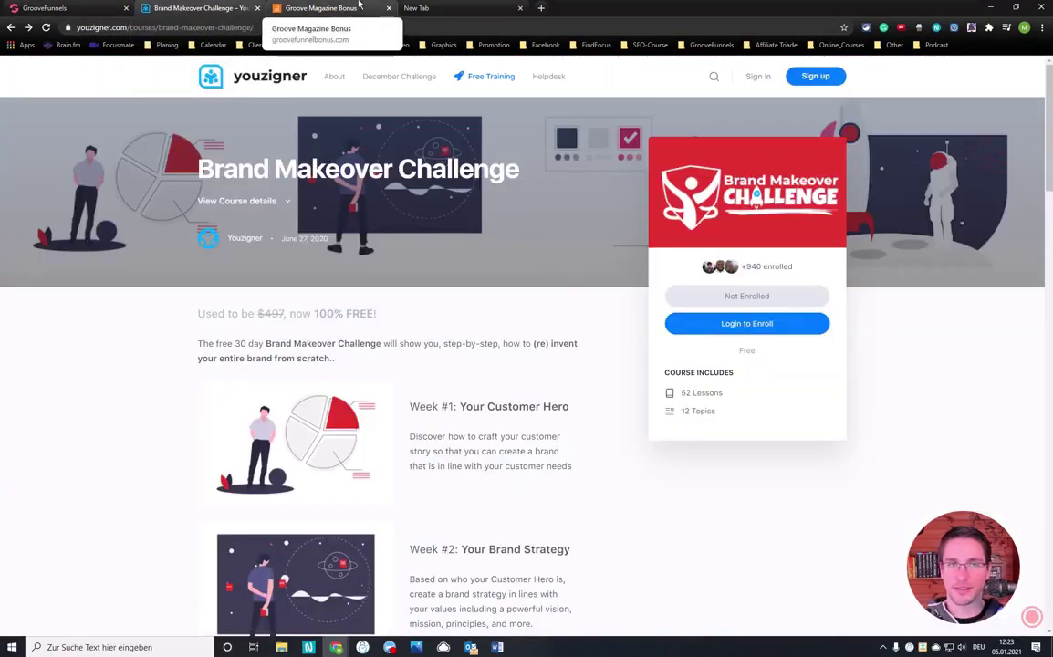
pyautogui.click(338, 6)
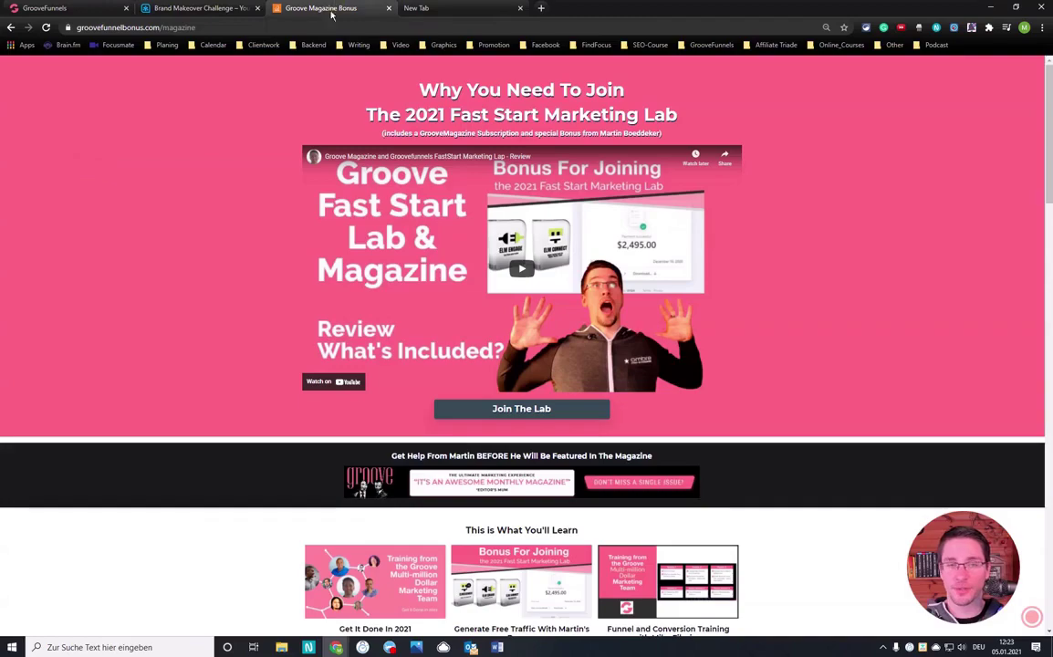
pyautogui.click(64, 8)
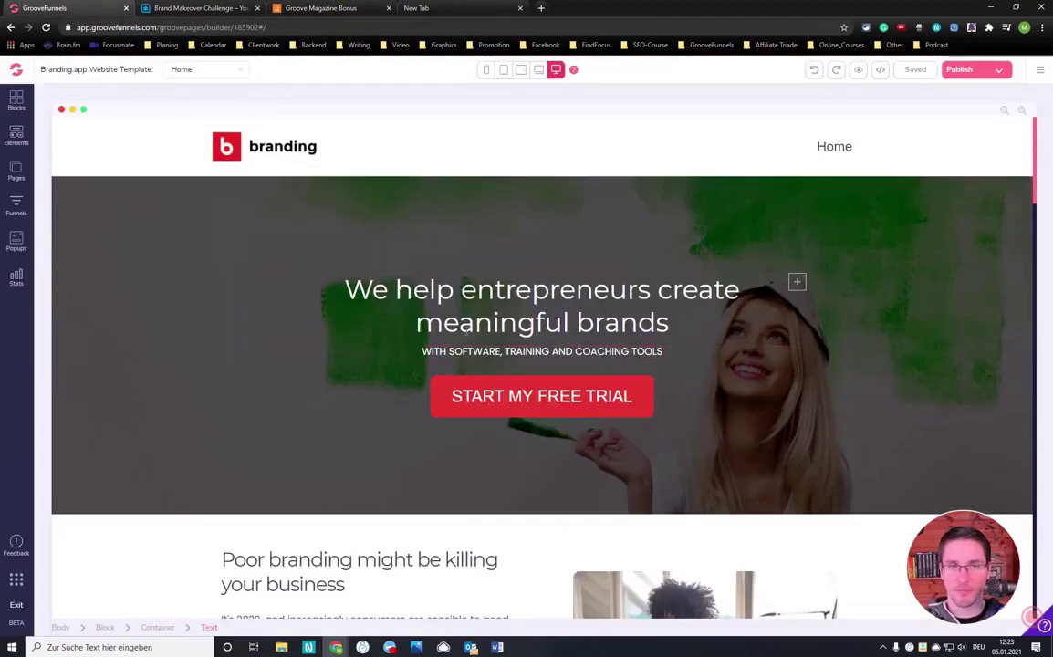
# Review the weekly outline on the Brand Makeover Challenge page, glance at the Groove Magazine Bonus page, and return to the branding template editor.
pyautogui.click(205, 8)
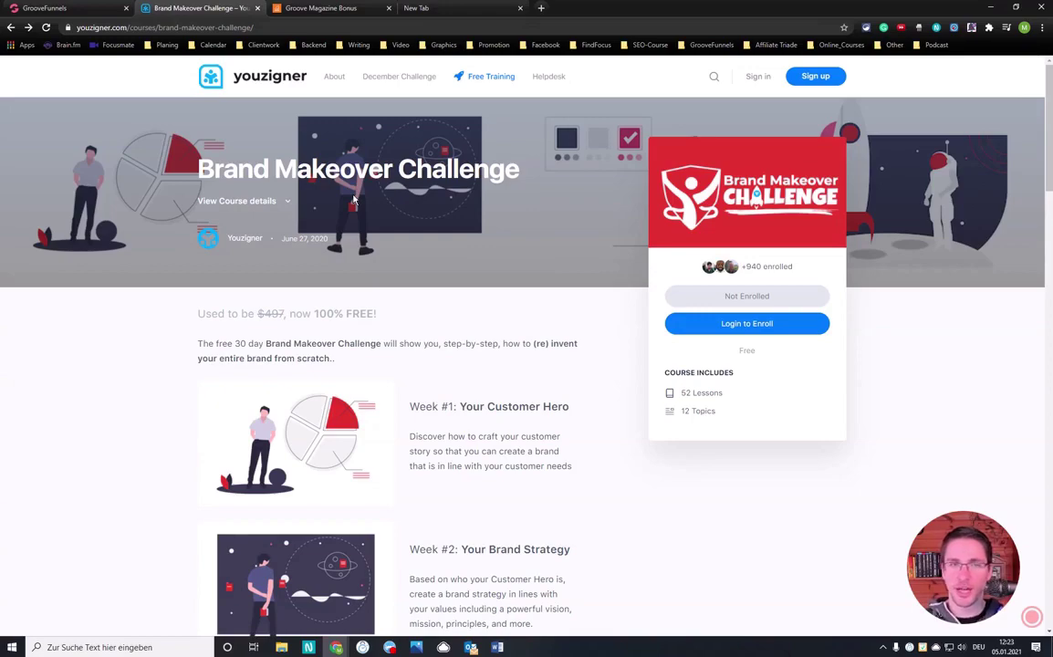
pyautogui.scroll(-3, 482, 261)
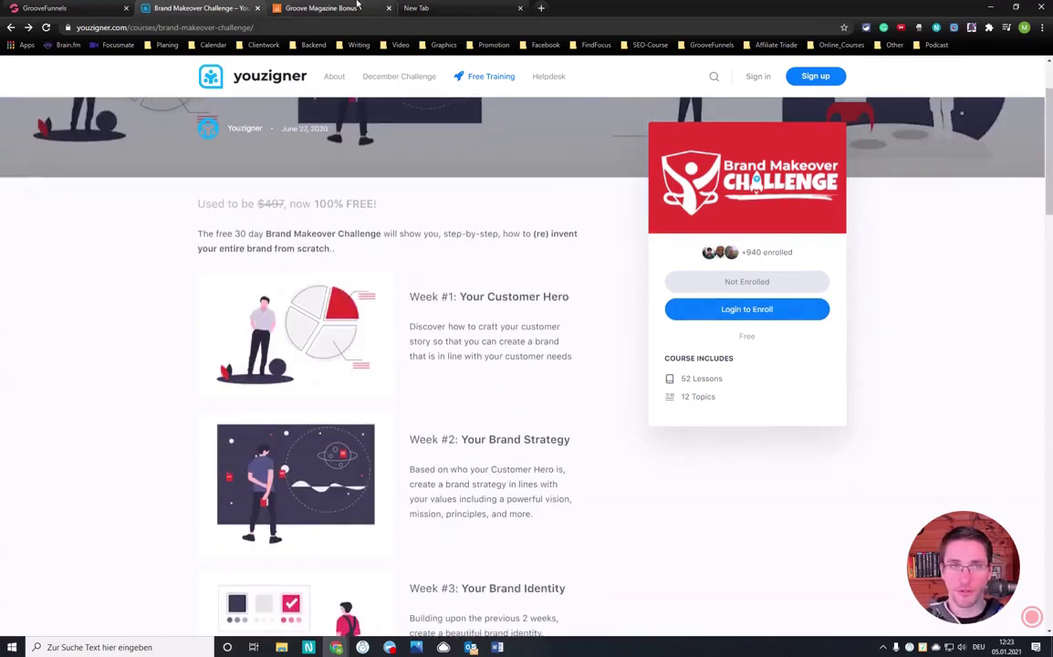
pyautogui.click(319, 7)
pyautogui.click(217, 6)
pyautogui.click(55, 8)
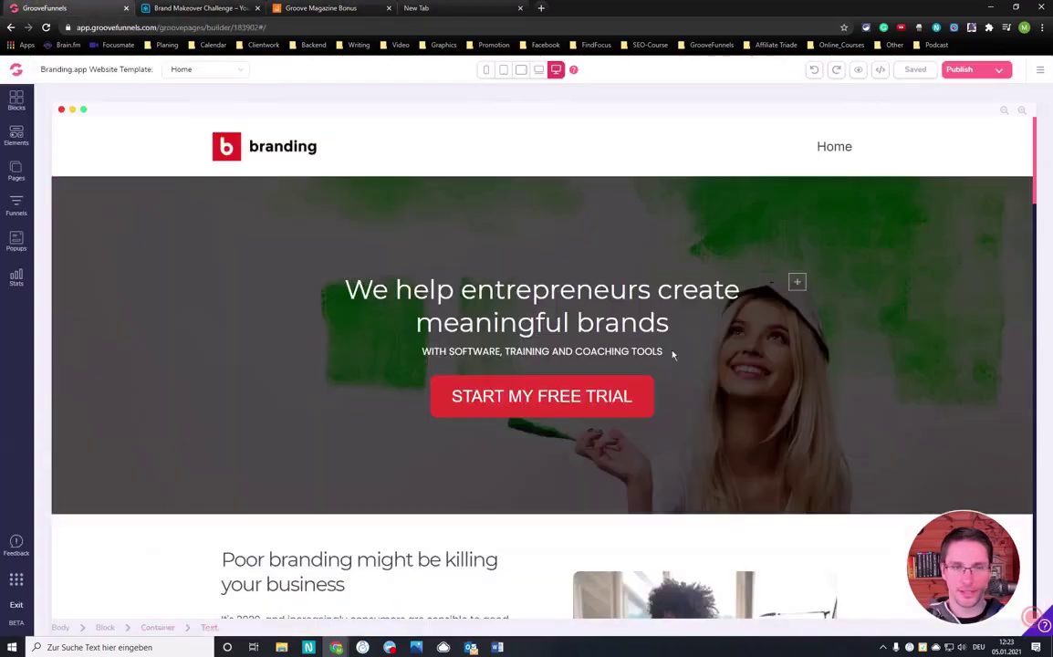
# Look through the branding template's Home page down to the footer, and return to its hero section.
pyautogui.scroll(-10, 812, 430)
pyautogui.scroll(-15, 812, 430)
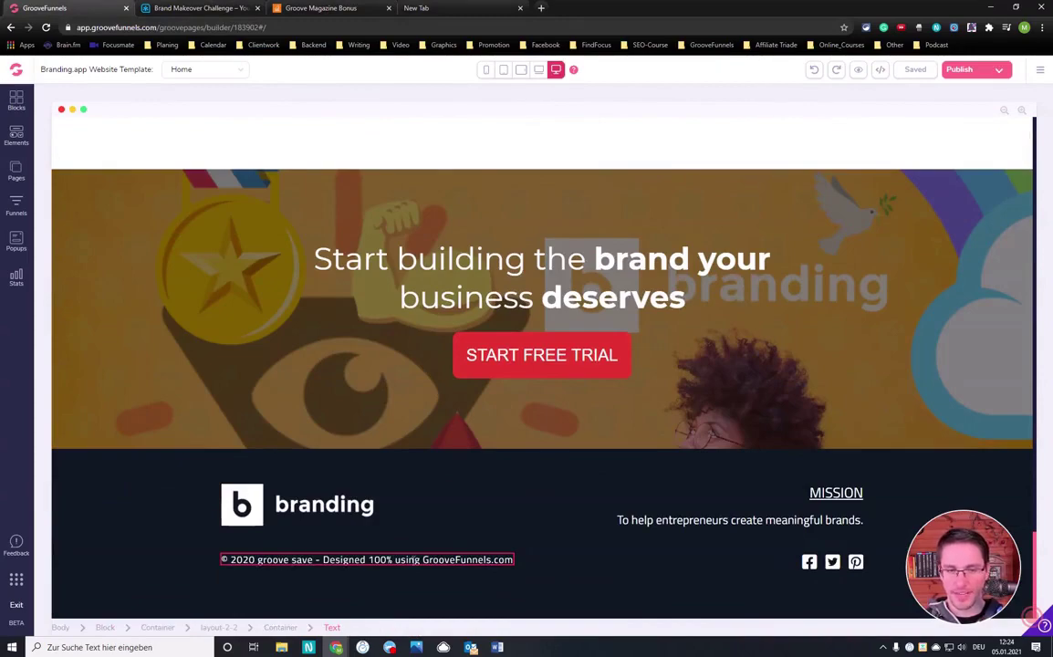
pyautogui.scroll(10, 679, 476)
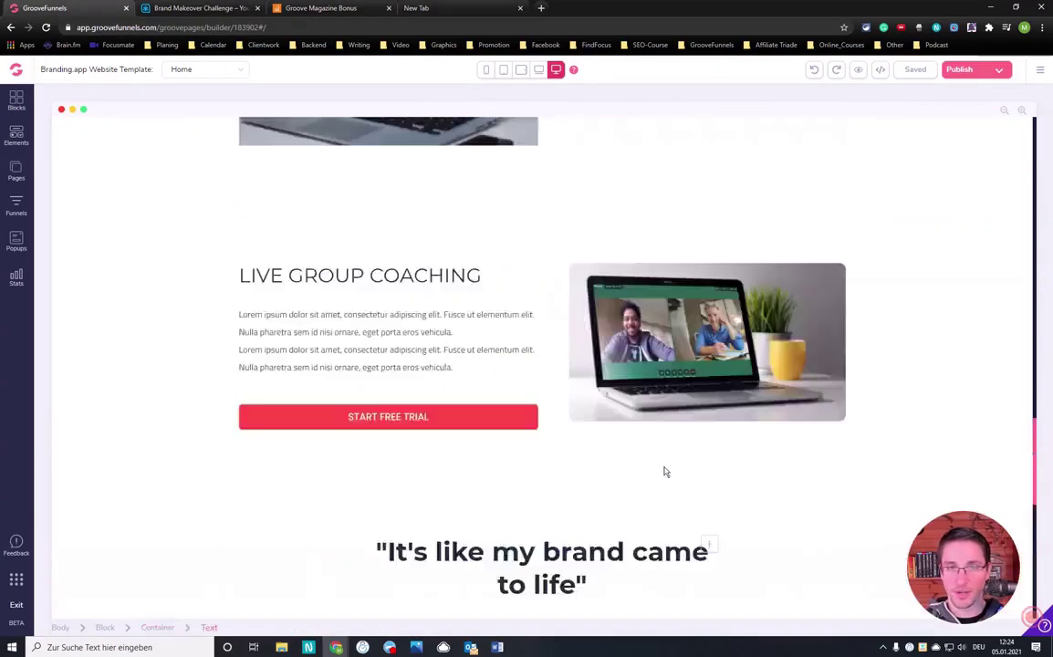
pyautogui.scroll(10, 660, 463)
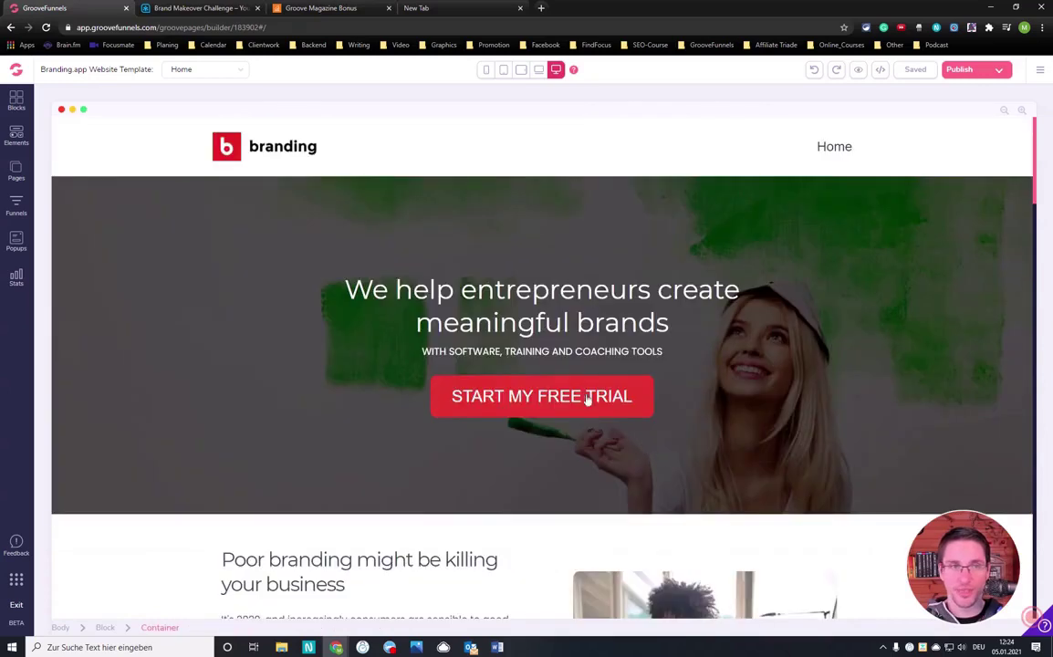